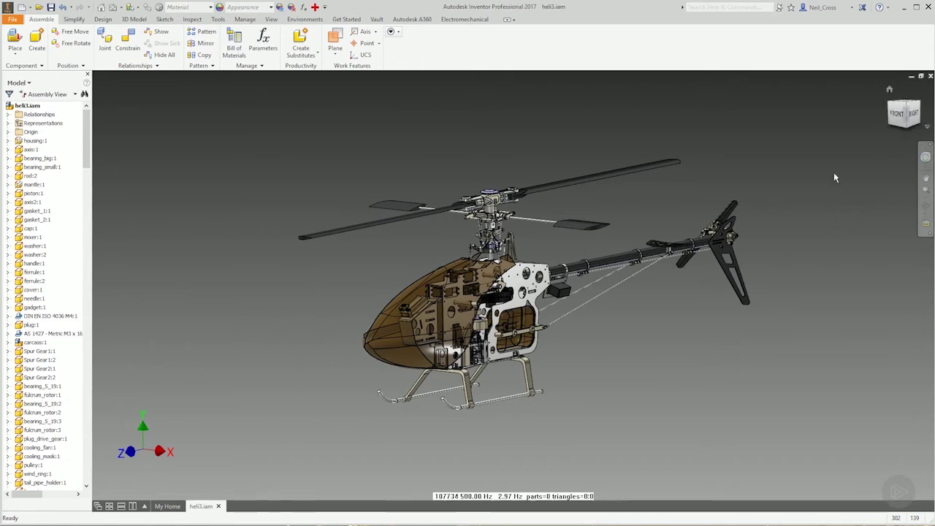
- Change the visual style of the helicopter assembly to Realistic
left_click(272, 20)
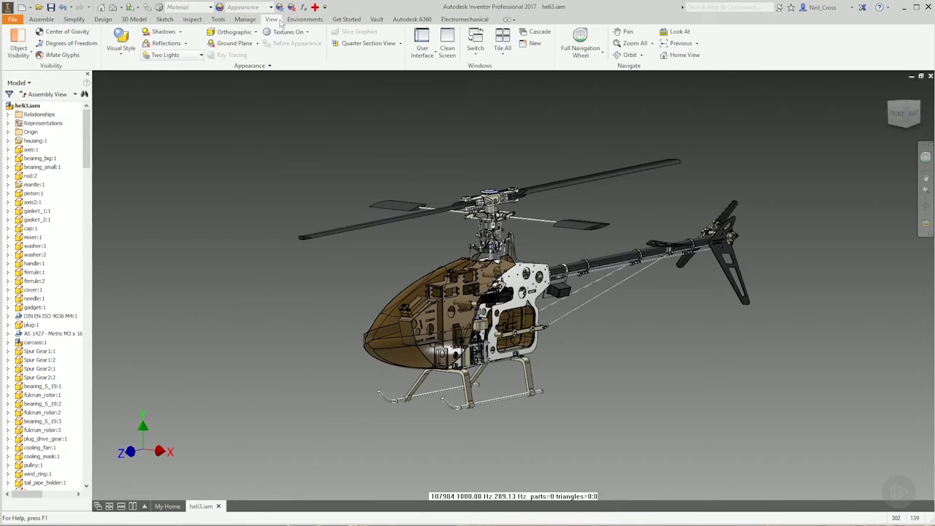
left_click(120, 50)
left_click(148, 71)
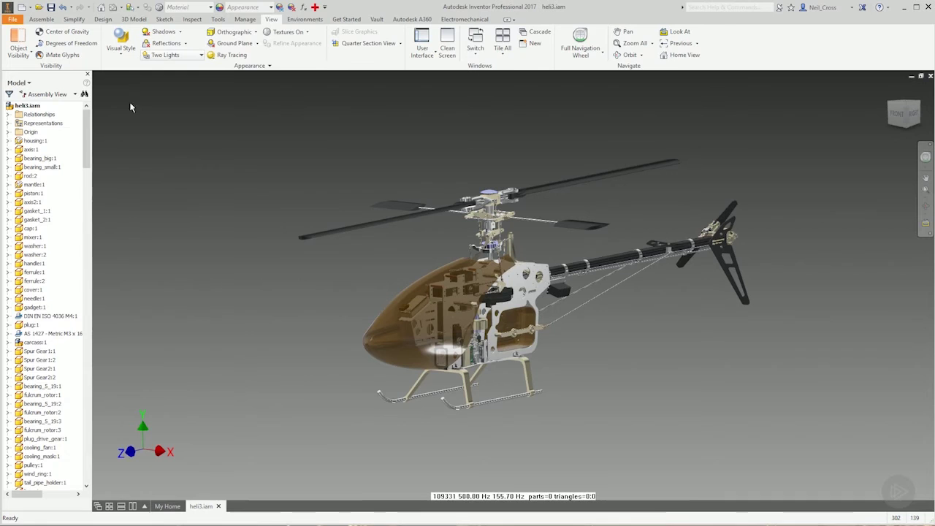
- Select the Two Lights lighting style and examine the helicopter's shading from several angles
left_click(201, 56)
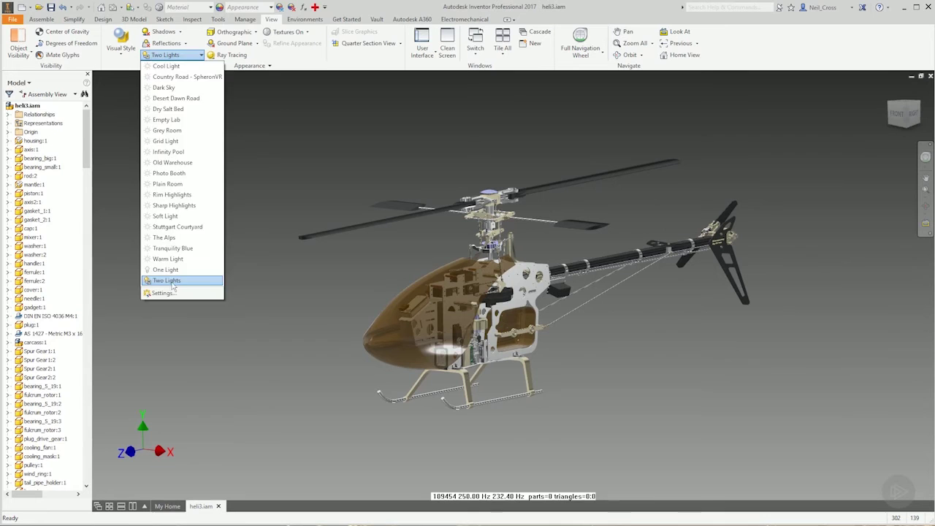
left_click(174, 285)
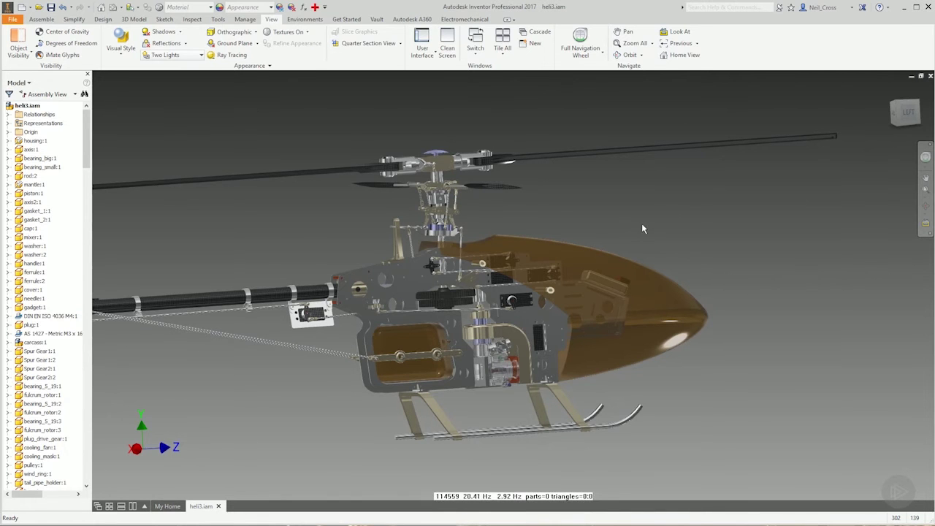
scroll(599, 181, "down", 2)
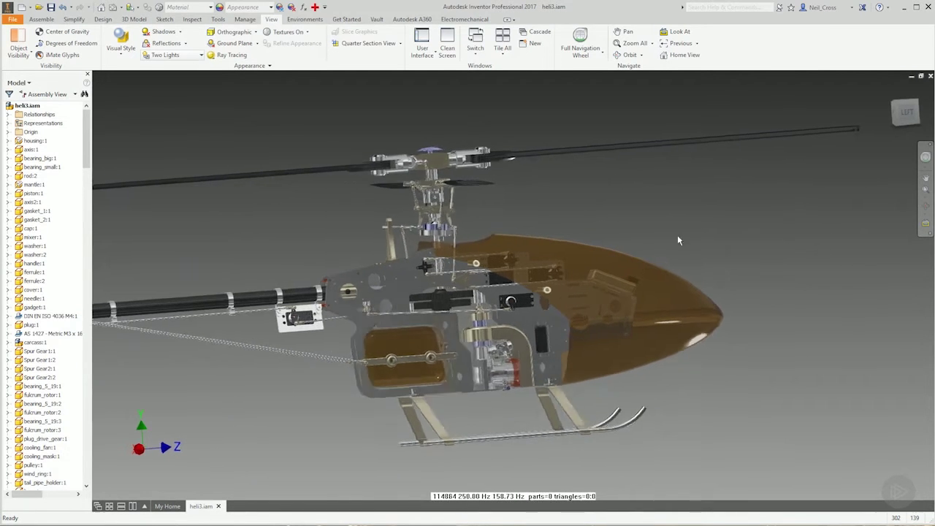
scroll(676, 235, "up", 2)
middle_click_drag(663, 176, 479, 362, "shift")
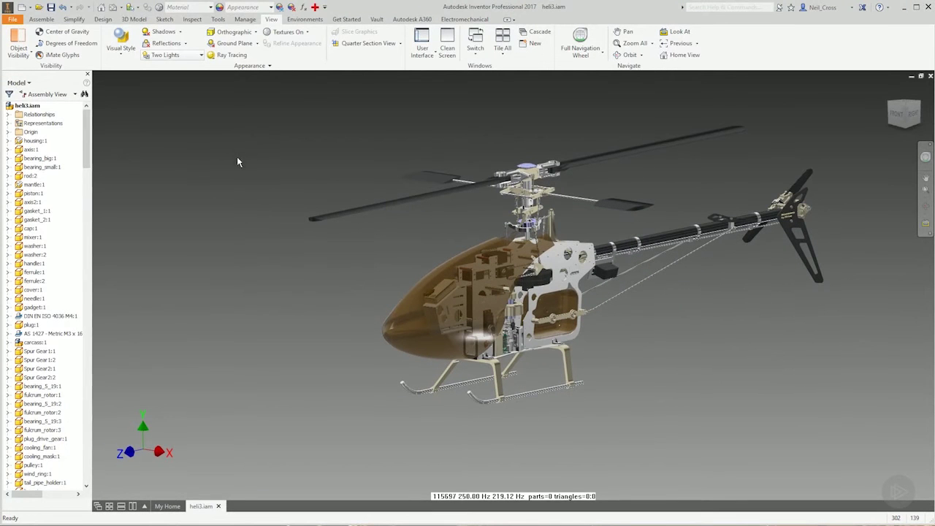
- Apply the Old Warehouse lighting style and examine how the helicopter sits in the warehouse scene
left_click(172, 55)
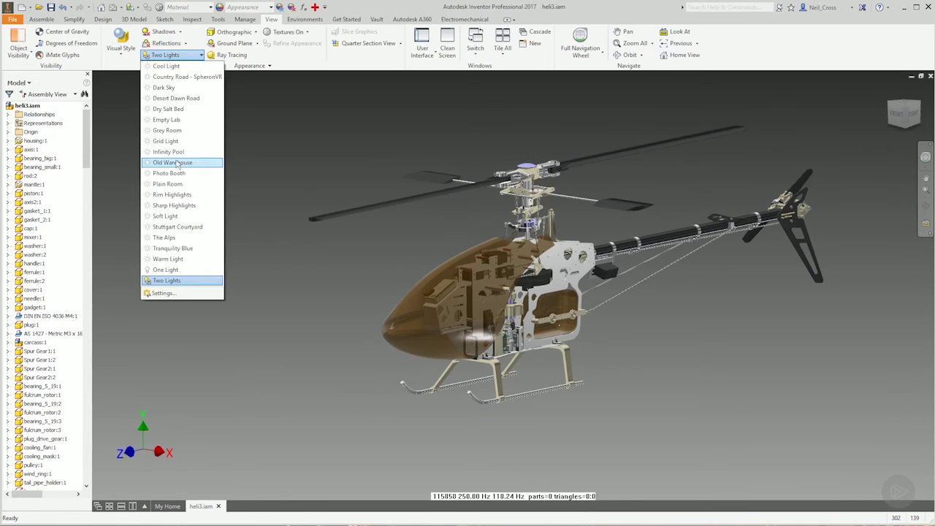
left_click(179, 163)
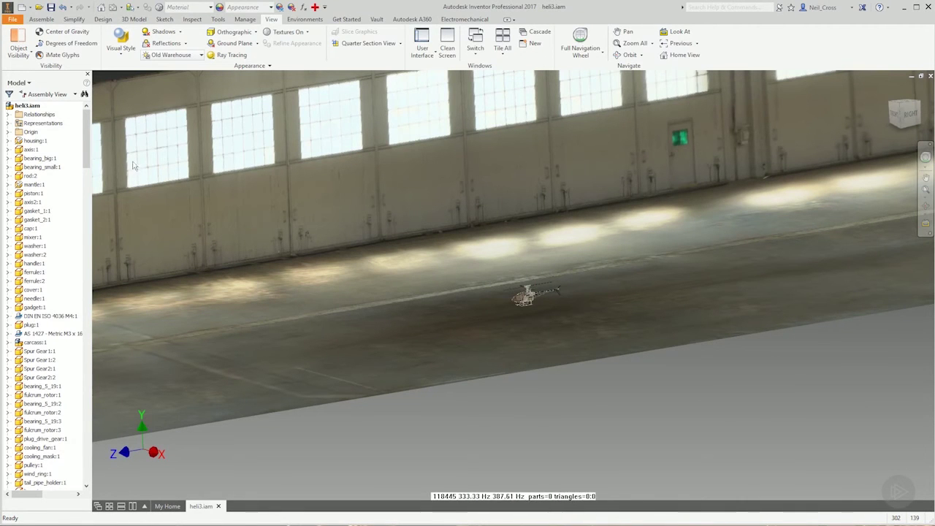
scroll(665, 309, "down", 10)
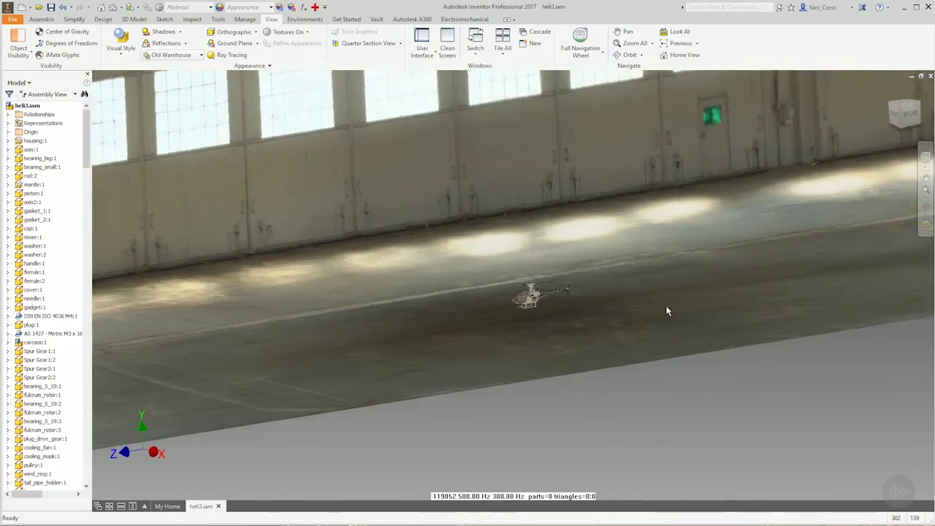
scroll(742, 342, "up", 5)
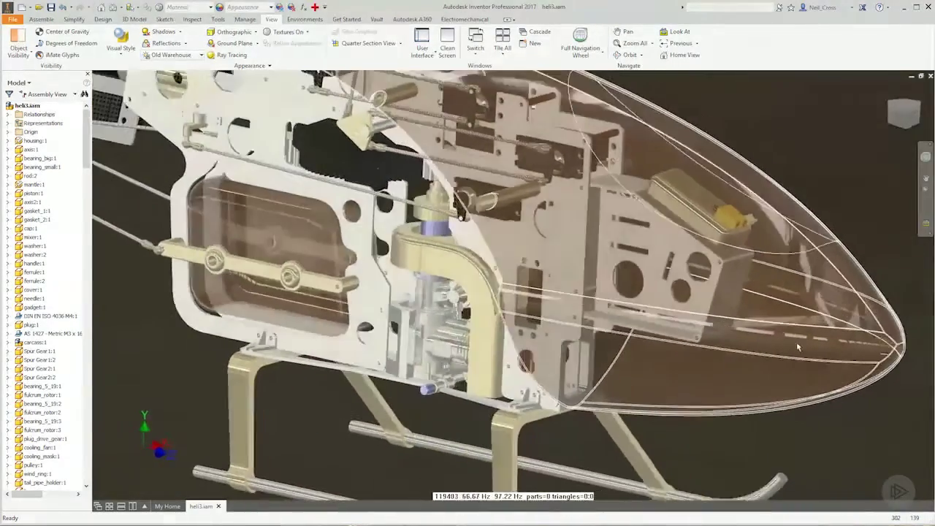
middle_click_drag(797, 347, 548, 188, "shift")
key("F6")
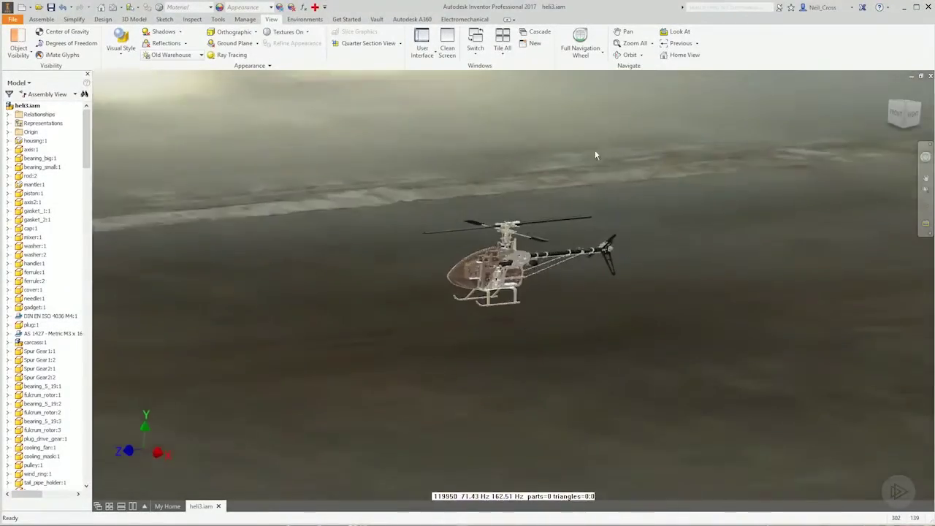
middle_click_drag(608, 194, 580, 288, "shift")
scroll(555, 314, "down", 4)
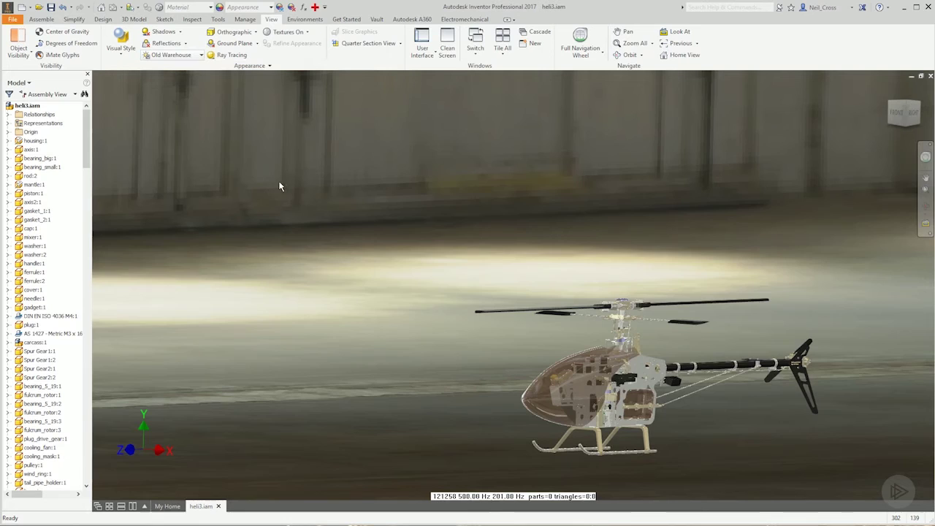
scroll(449, 216, "down", 4)
scroll(473, 259, "up", 3)
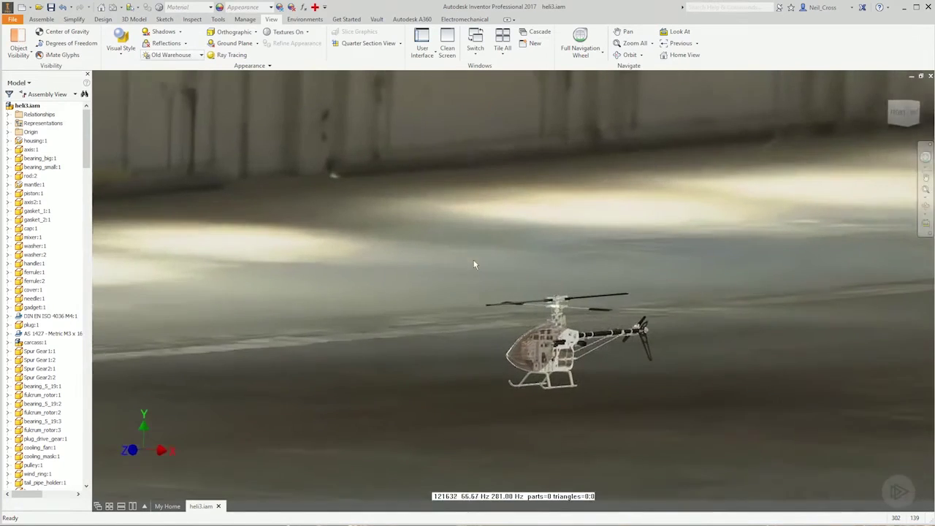
mouse_move(485, 272)
middle_mouse_down("shift")
mouse_move(503, 252)
mouse_move(495, 259)
middle_mouse_up("shift")
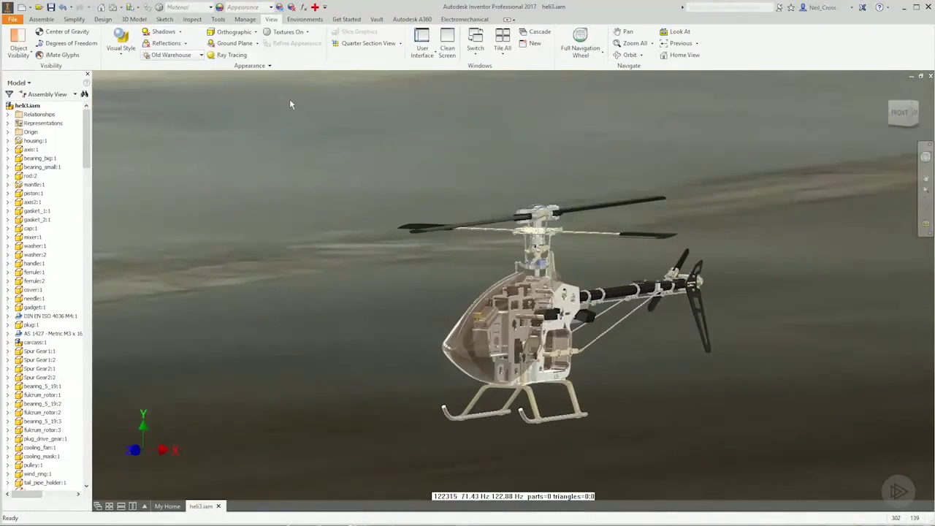
- Switch the view projection from Orthographic to Perspective and check the helicopter against the background scene
left_click(243, 35)
left_click(234, 67)
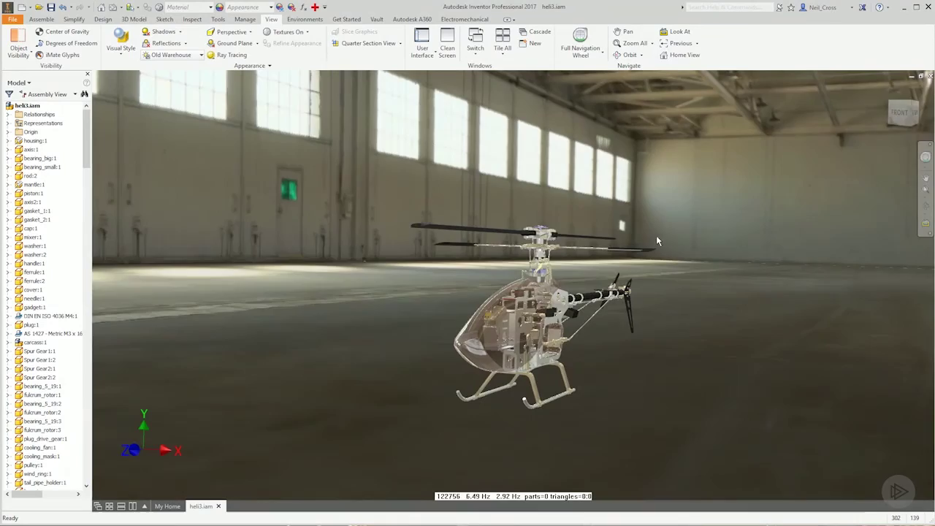
scroll(655, 235, "down", 5)
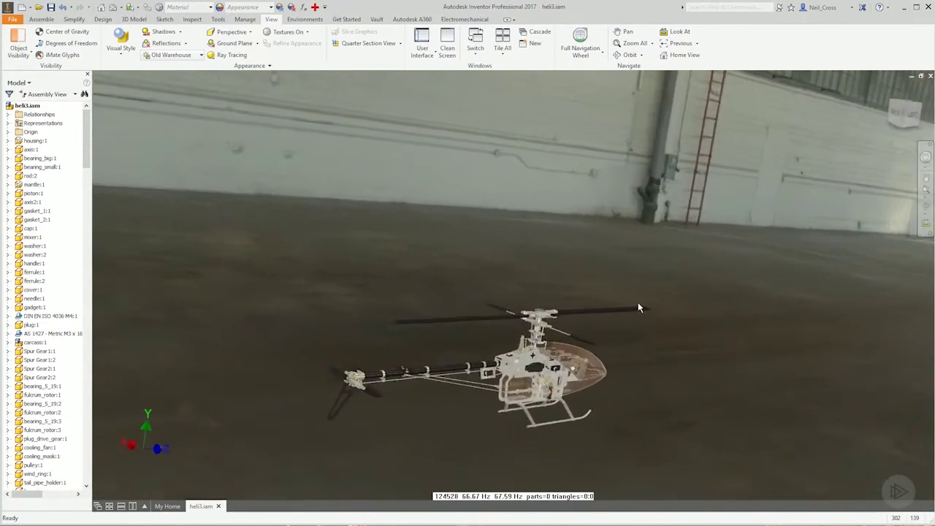
- Apply the Cool Light lighting style and look at the helicopter in its home view
left_click(198, 55)
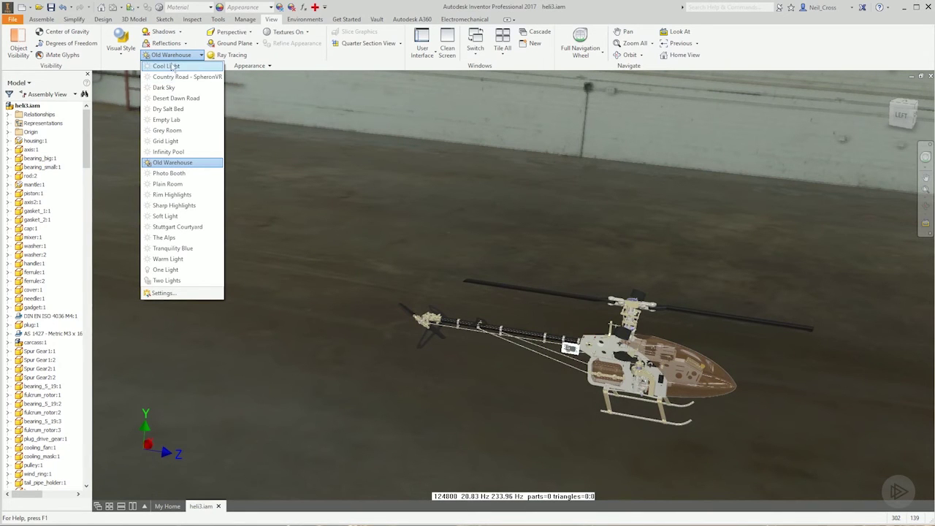
left_click(167, 67)
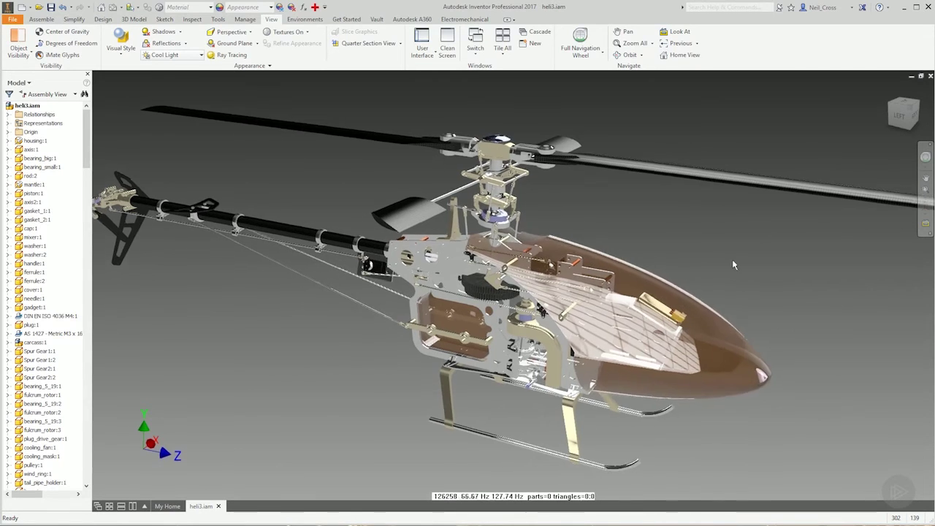
key("F6")
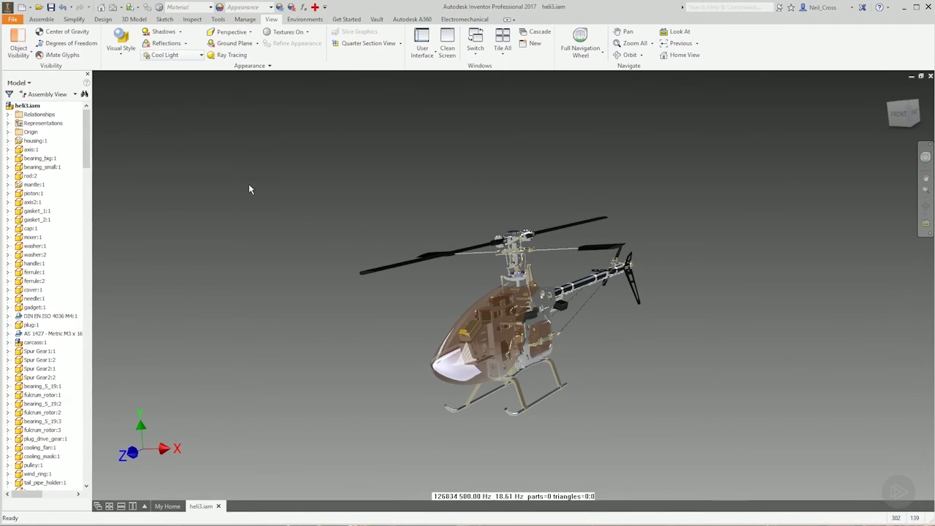
- Apply the Warm Light lighting style and inspect its effect on the helicopter from the front and side
left_click(175, 55)
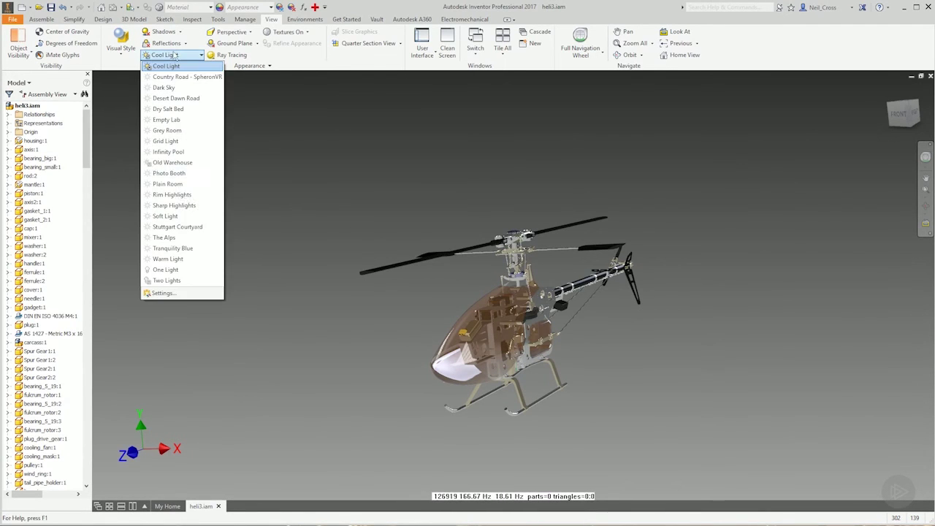
left_click(170, 259)
scroll(417, 355, "up", 5)
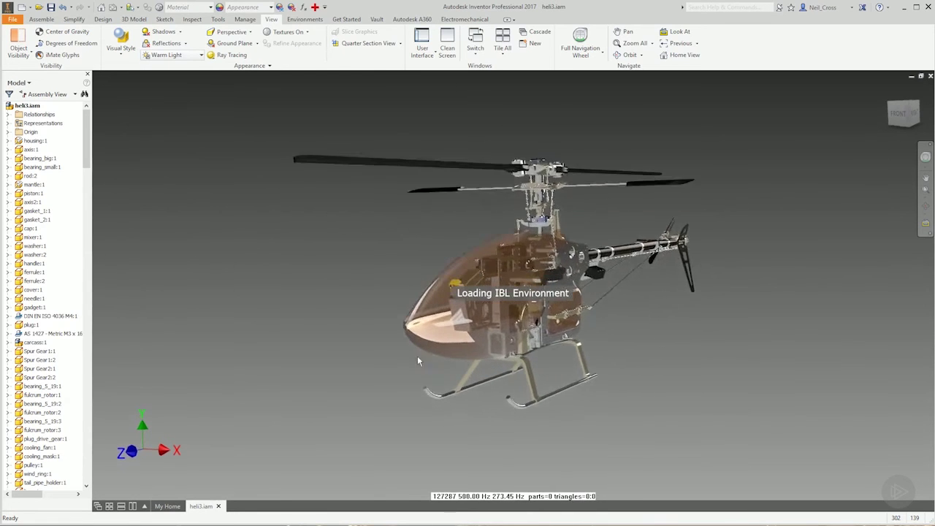
middle_click_drag(382, 337, 392, 212, "shift")
scroll(419, 197, "down", 2)
scroll(392, 213, "down", 2)
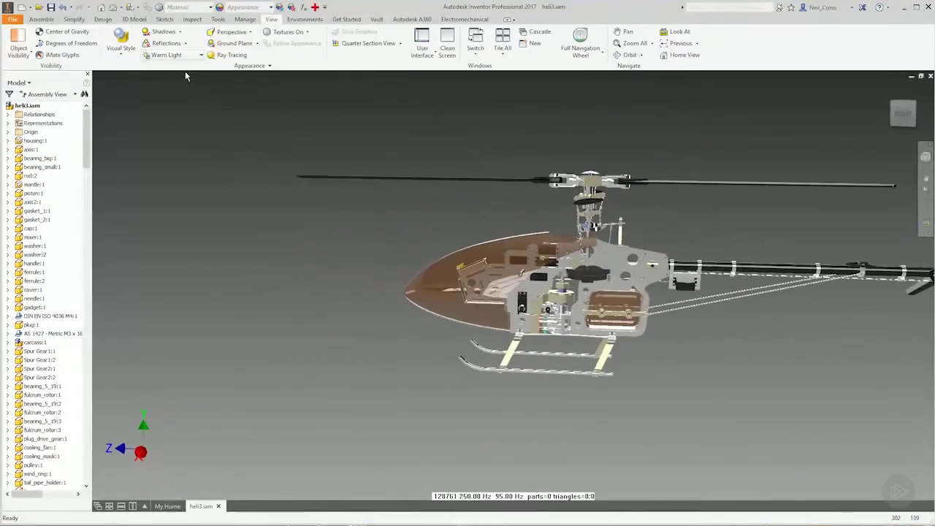
- Apply the Stuttgart Courtyard lighting style and look around the helicopter in the courtyard scene
left_click(176, 56)
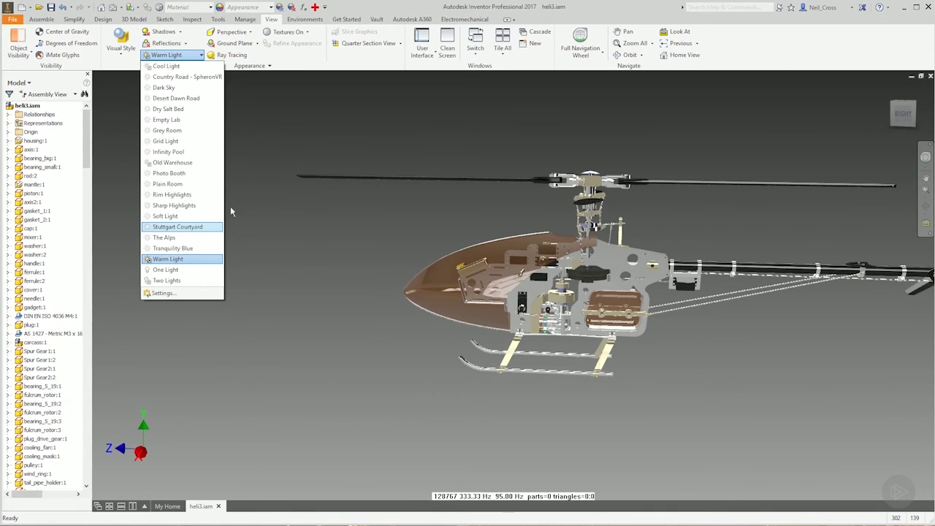
left_click(185, 227)
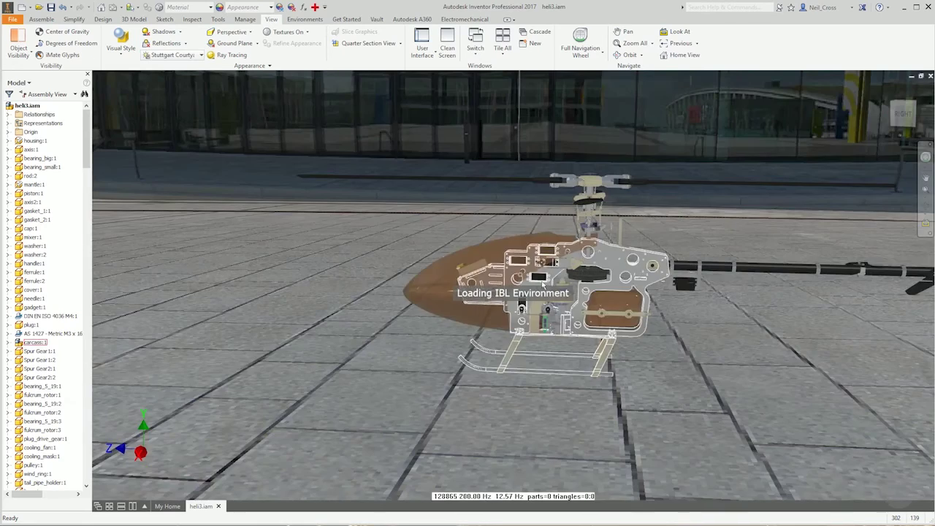
middle_click_drag(542, 285, 566, 311, "shift")
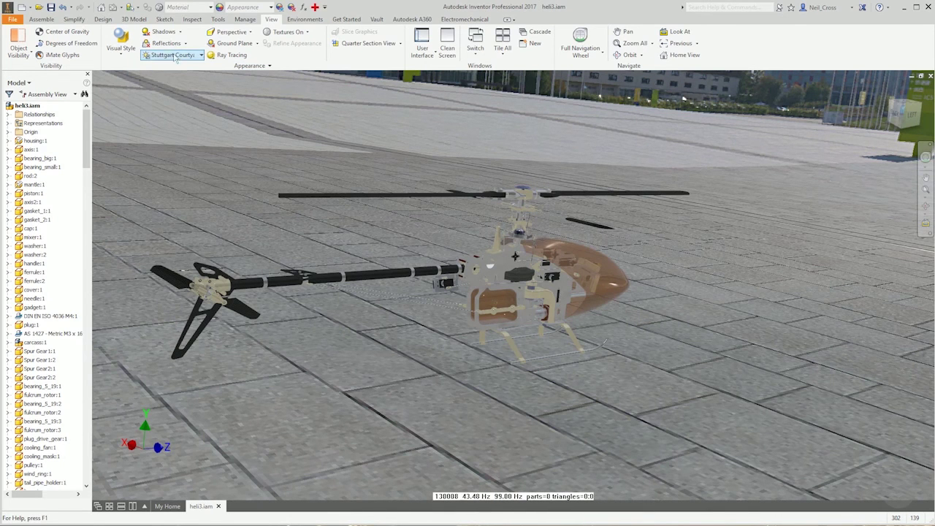
- Try the Old Warehouse lighting style again and compare it with the Dry Salt Bed style
left_click(200, 55)
left_click(189, 163)
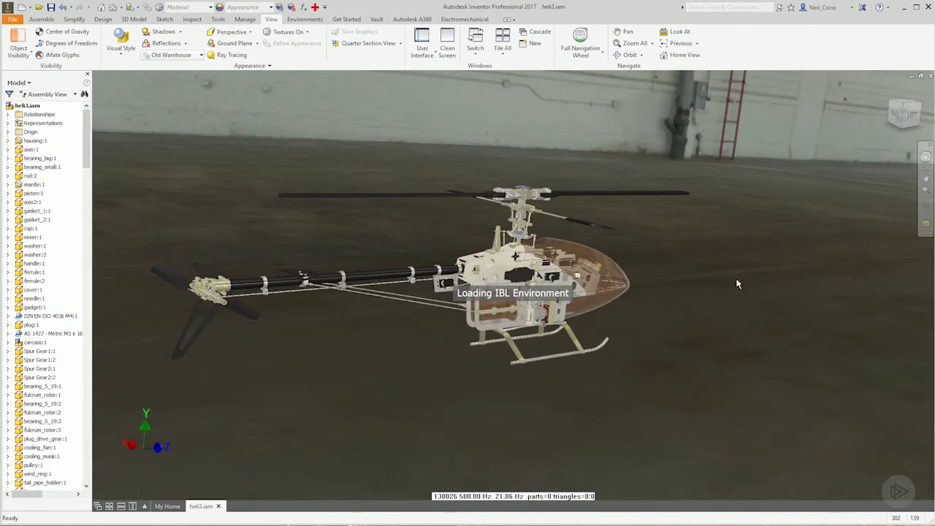
middle_click_drag(671, 351, 644, 332, "shift")
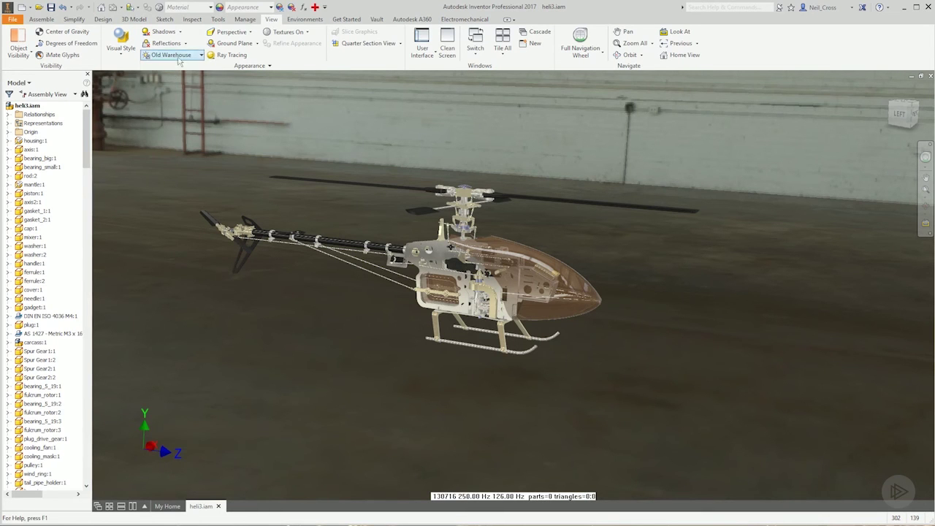
left_click(170, 57)
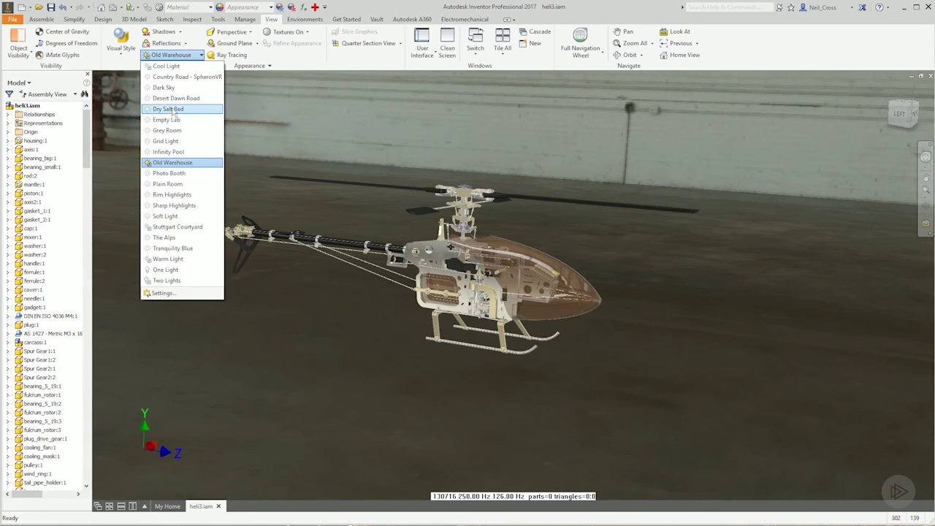
left_click(173, 109)
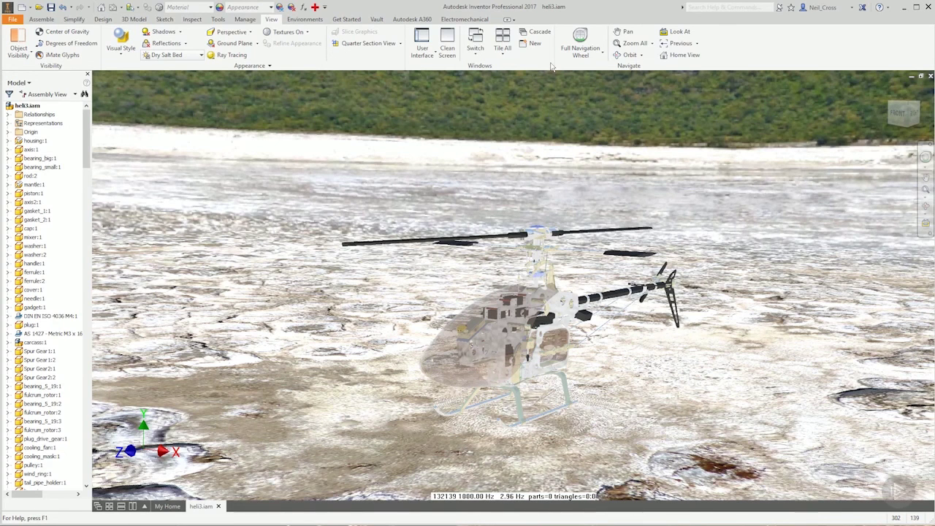
- Set the lighting style to Photo Booth and inspect the helicopter from a higher angle
left_click(171, 54)
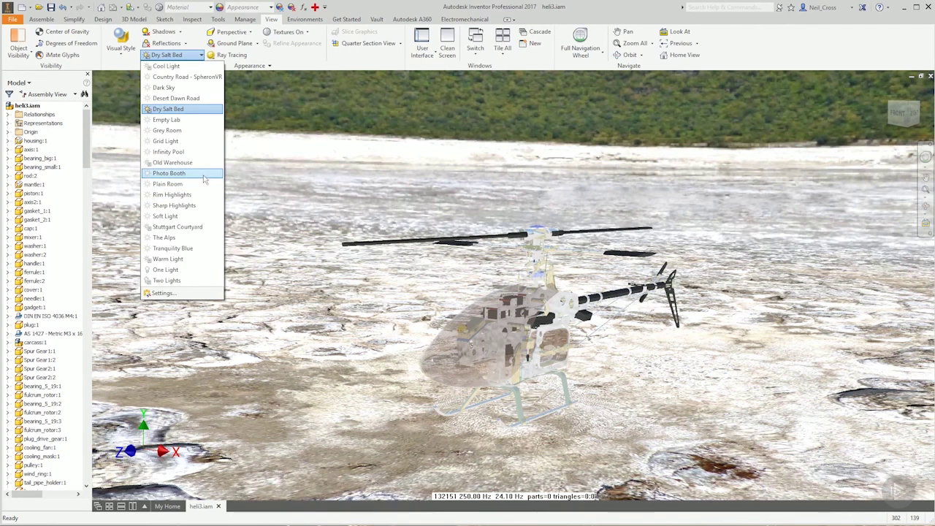
left_click(182, 176)
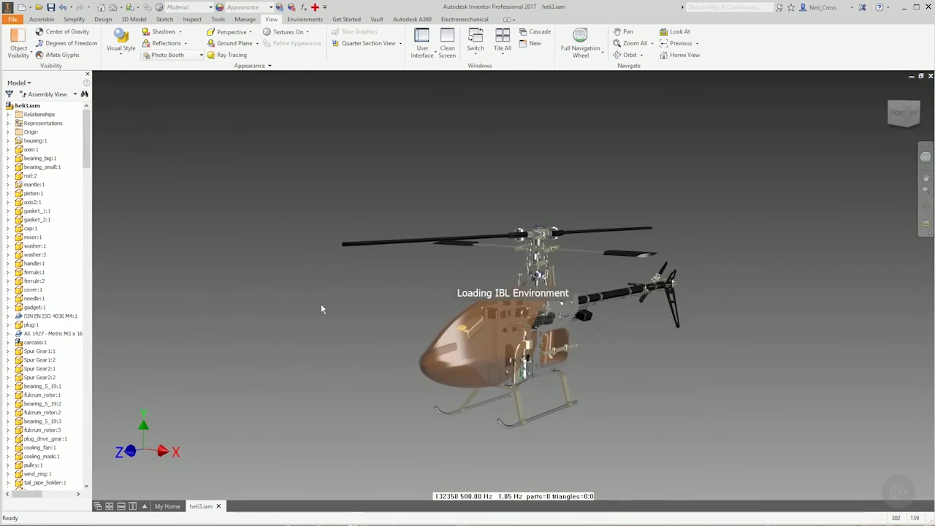
middle_click_drag(322, 314, 617, 413, "shift")
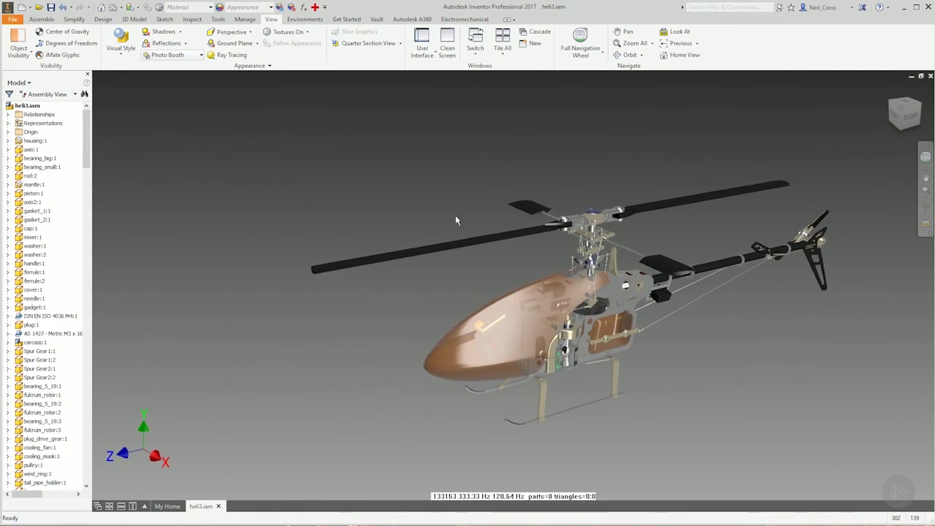
left_click(174, 55)
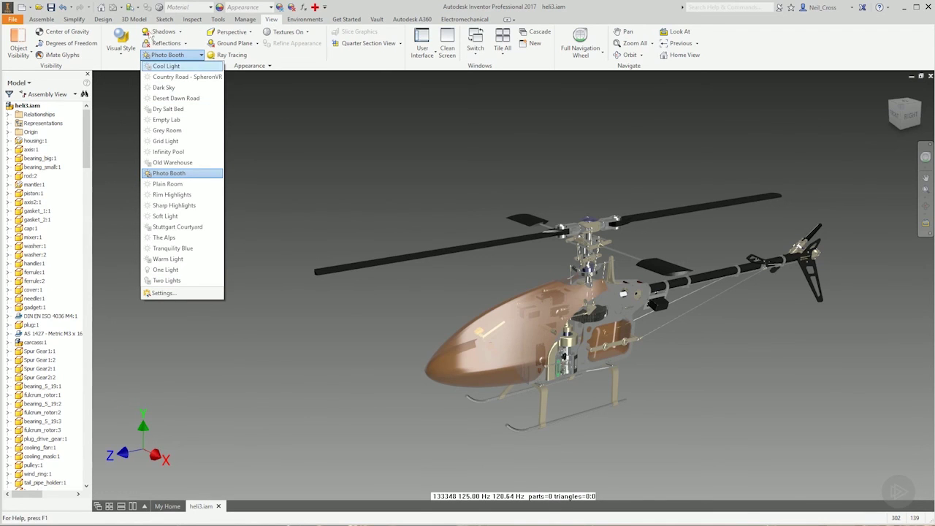
left_click(120, 44)
left_click(121, 44)
key("Escape")
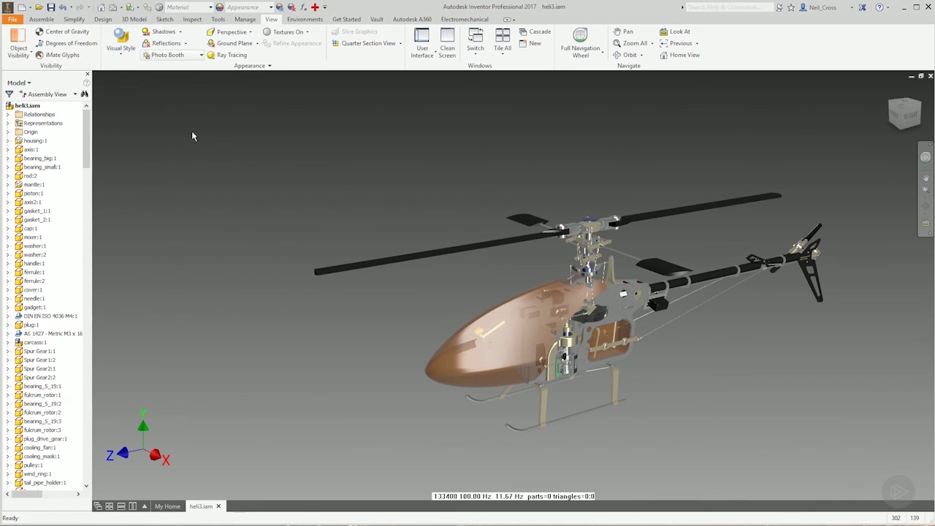